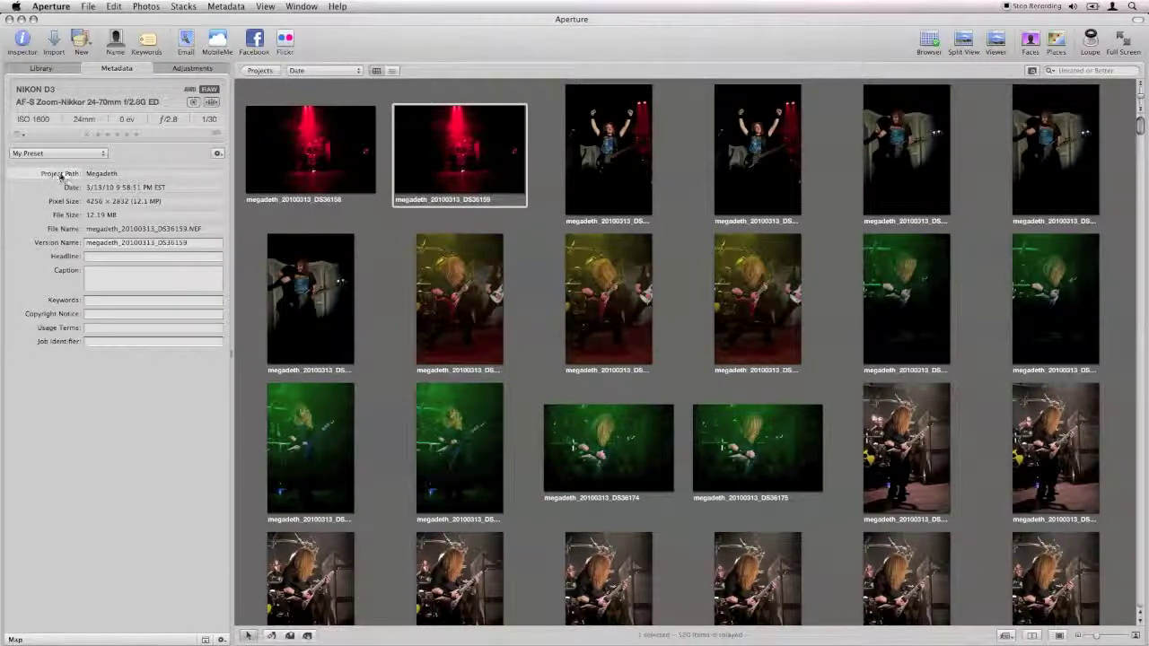
Step: Move the Project Path row down the metadata list and back to the top, above Date
{"action": "left_click_drag", "start_coordinate": [57, 174], "coordinate": [54, 253]}
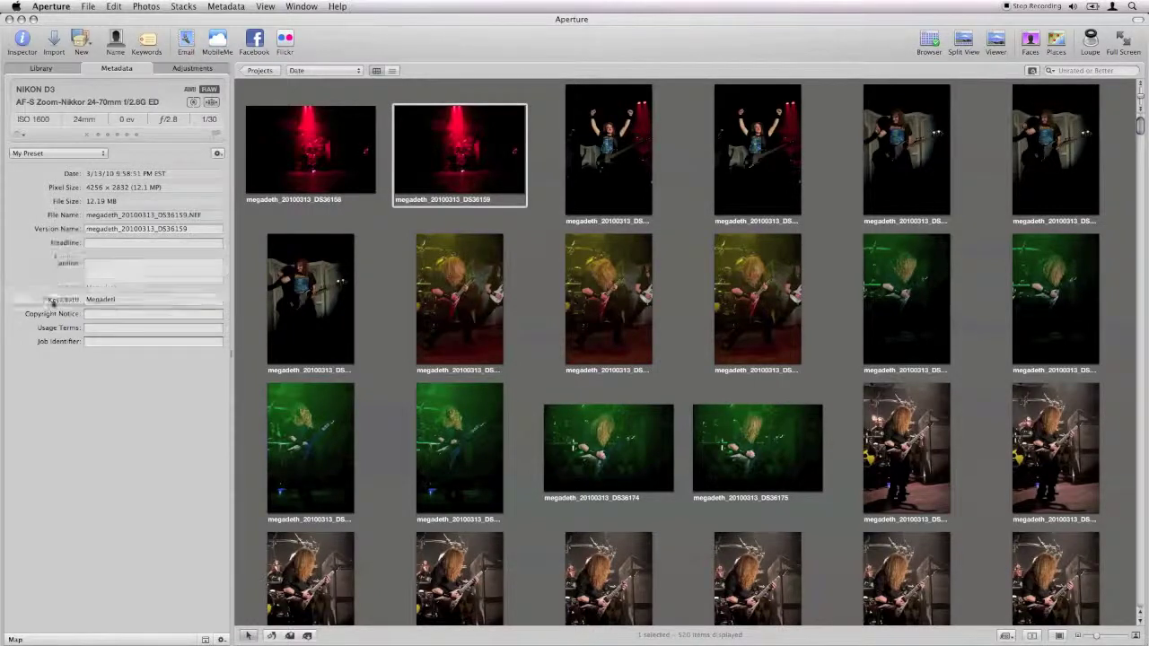
{"action": "mouse_move", "coordinate": [54, 254]}
{"action": "left_mouse_down"}
{"action": "mouse_move", "coordinate": [54, 354]}
{"action": "mouse_move", "coordinate": [52, 175]}
{"action": "left_mouse_up"}
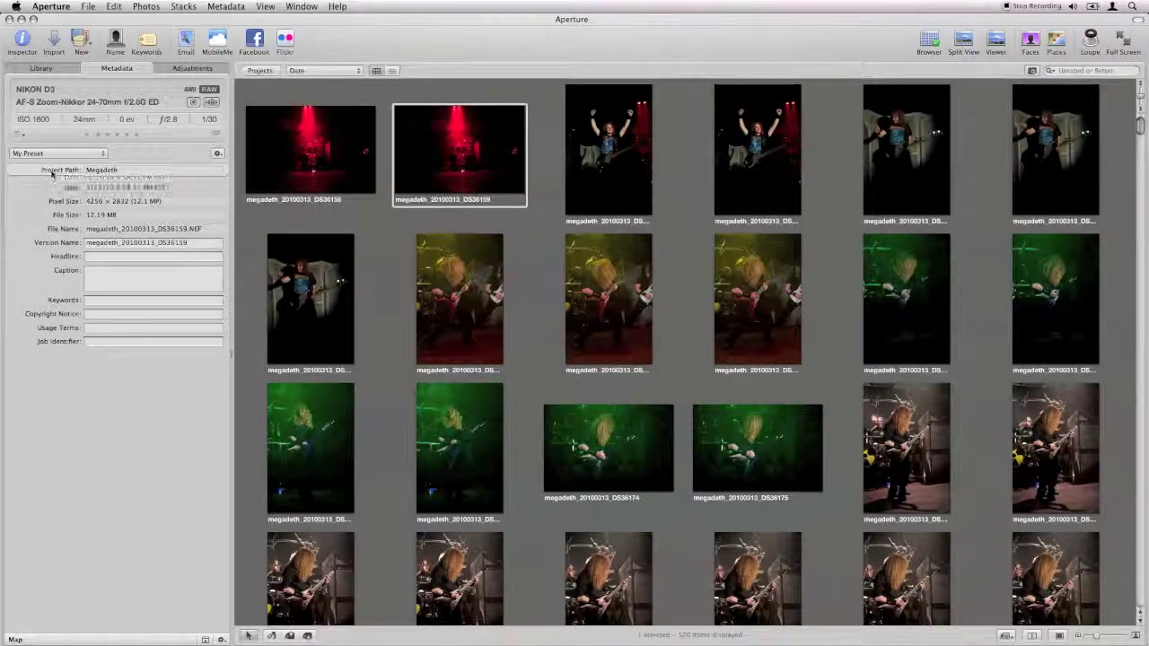
{"action": "left_click_drag", "start_coordinate": [52, 175], "coordinate": [52, 173]}
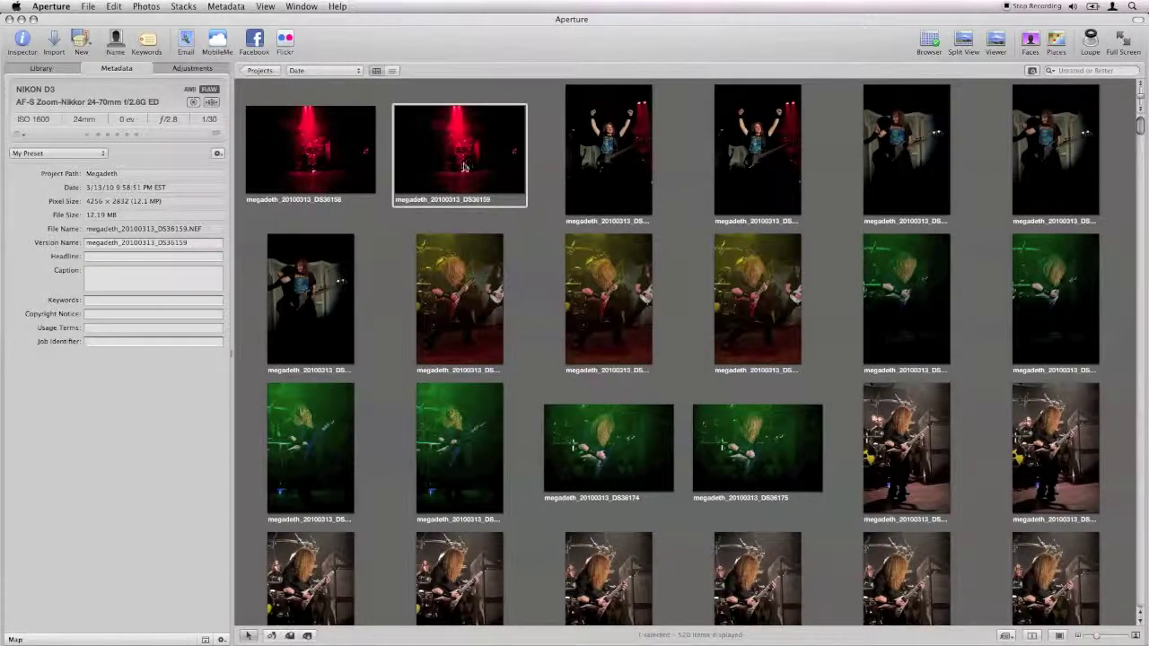
Step: Give photo DS36158 the keywords dave mustaine, megadeth and guitar
{"action": "left_click", "coordinate": [288, 162]}
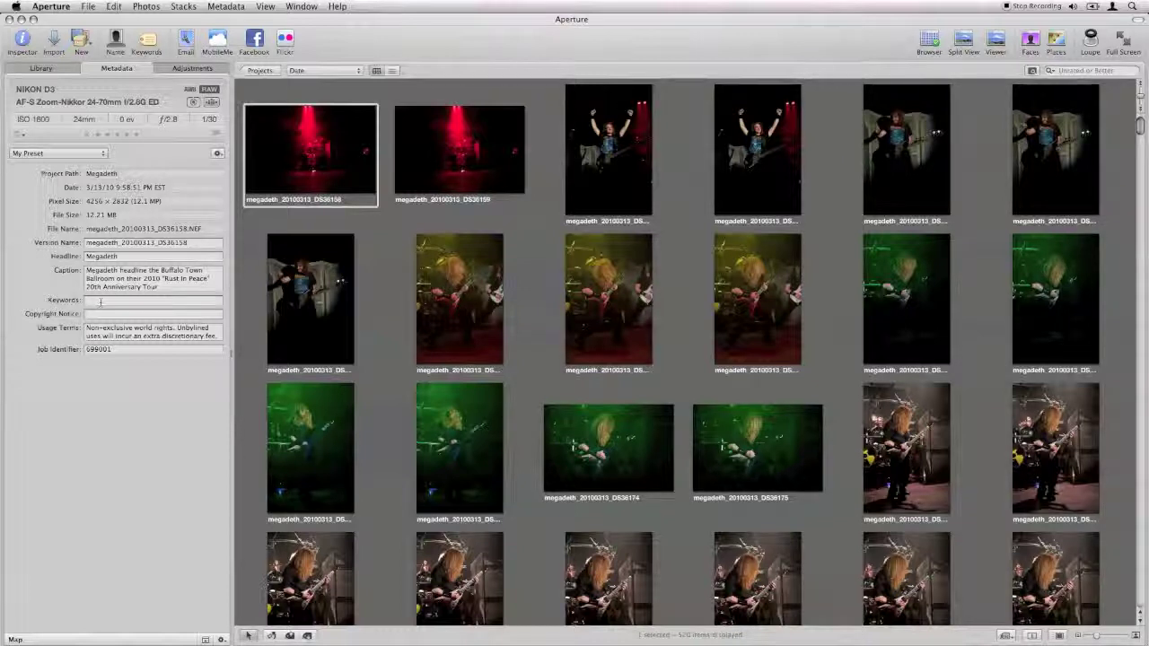
{"action": "left_click", "coordinate": [117, 301]}
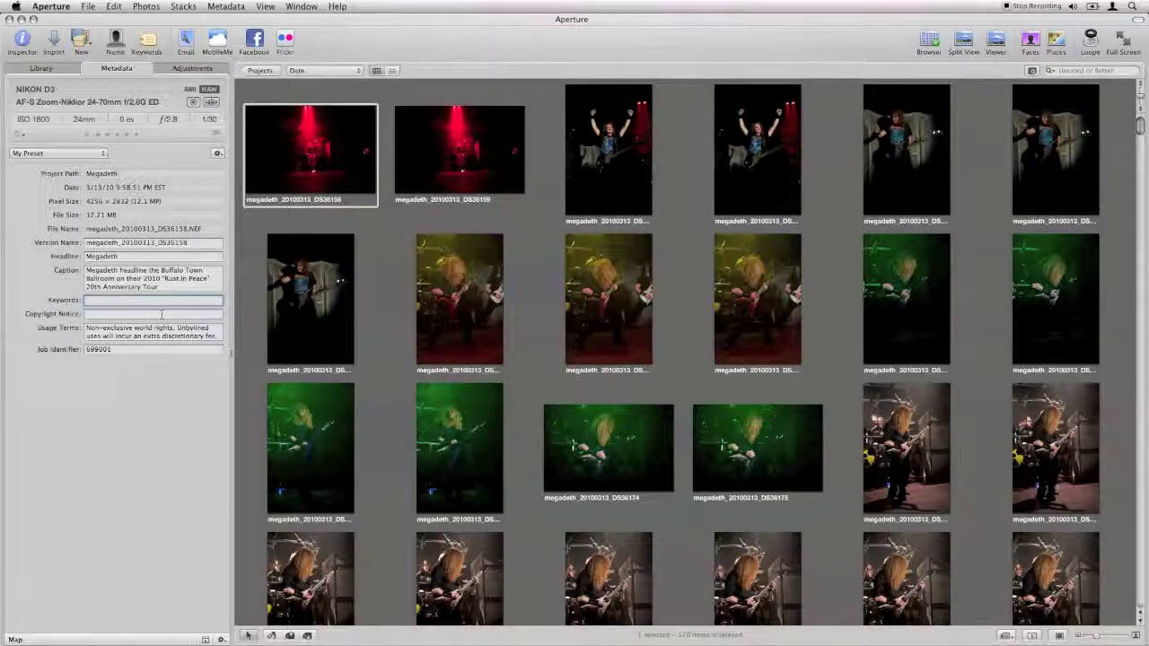
{"action": "type", "text": "Megdave mus"}
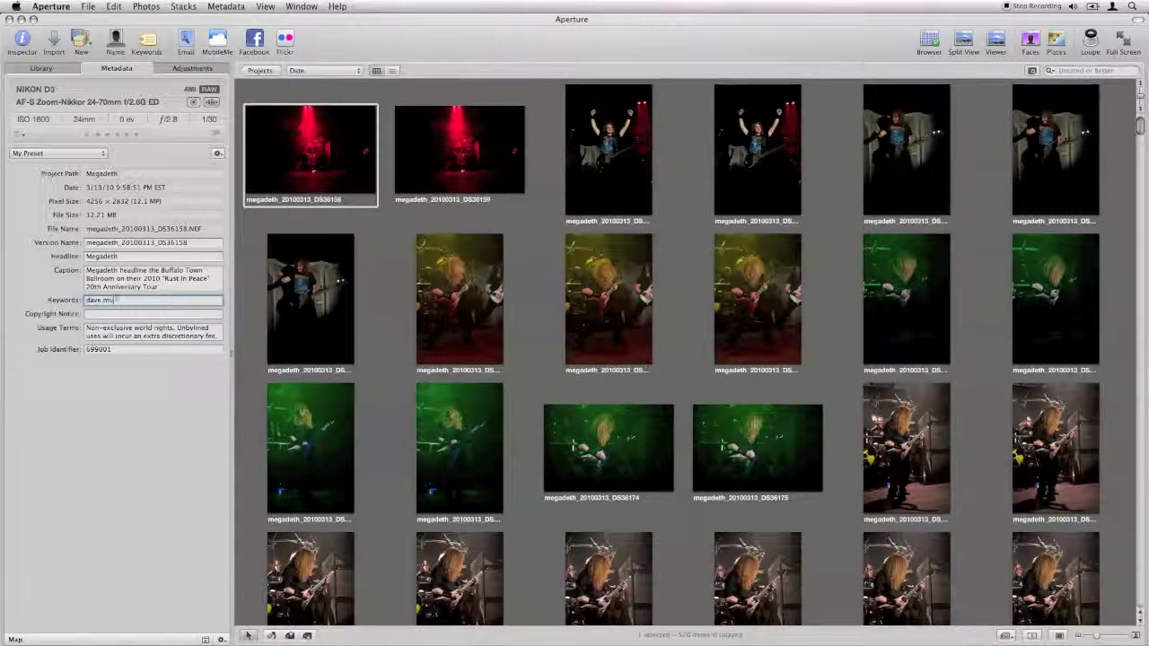
{"action": "type", "text": "taine"}
{"action": "type", "text": ","}
{"action": "type", "text": " megadeth, "}
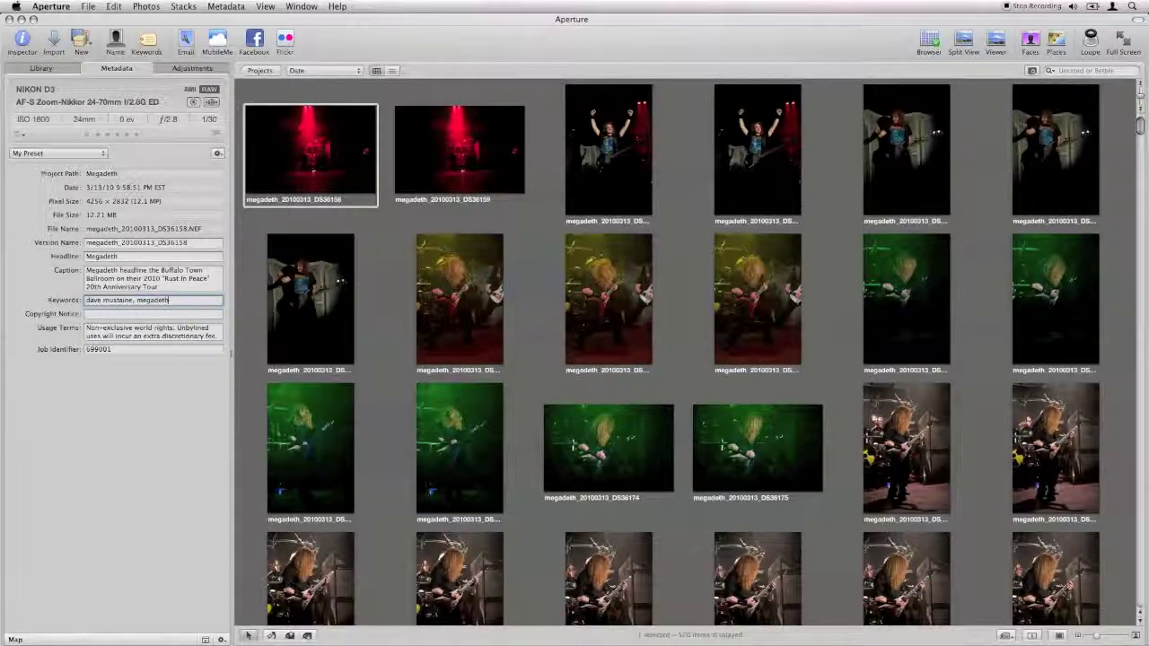
{"action": "type", "text": "guitar"}
{"action": "left_click", "coordinate": [98, 314]}
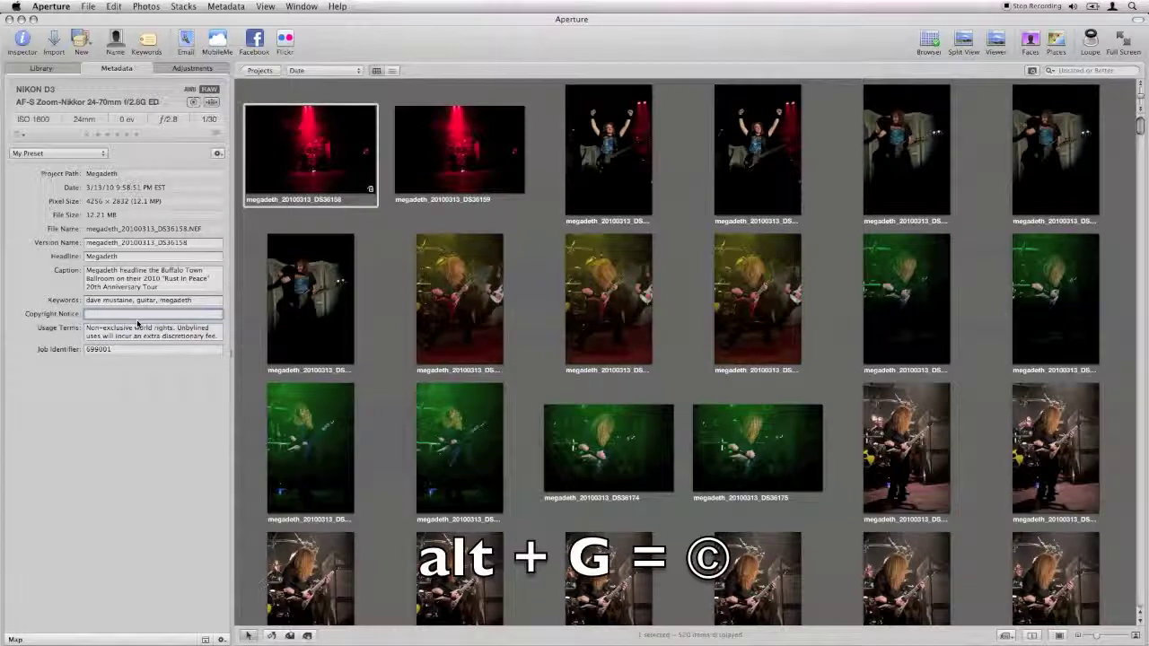
Step: Add the autocompleted '© William' copyright notice to DS36158 and commit the edits
{"action": "type", "text": "© "}
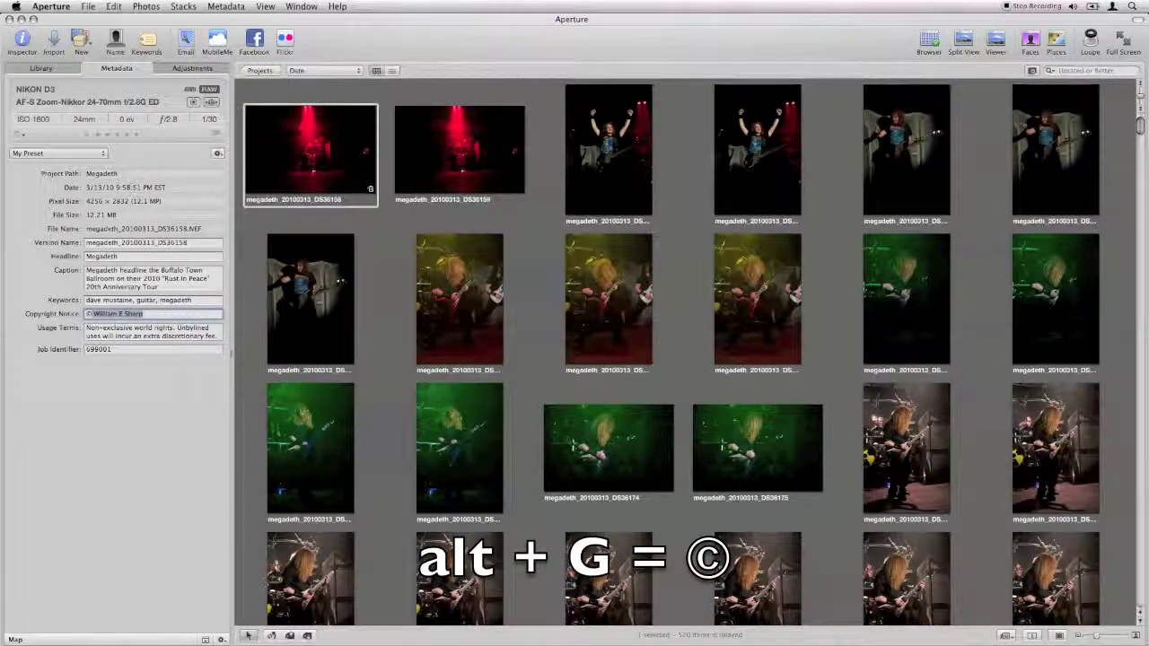
{"action": "type", "text": "William"}
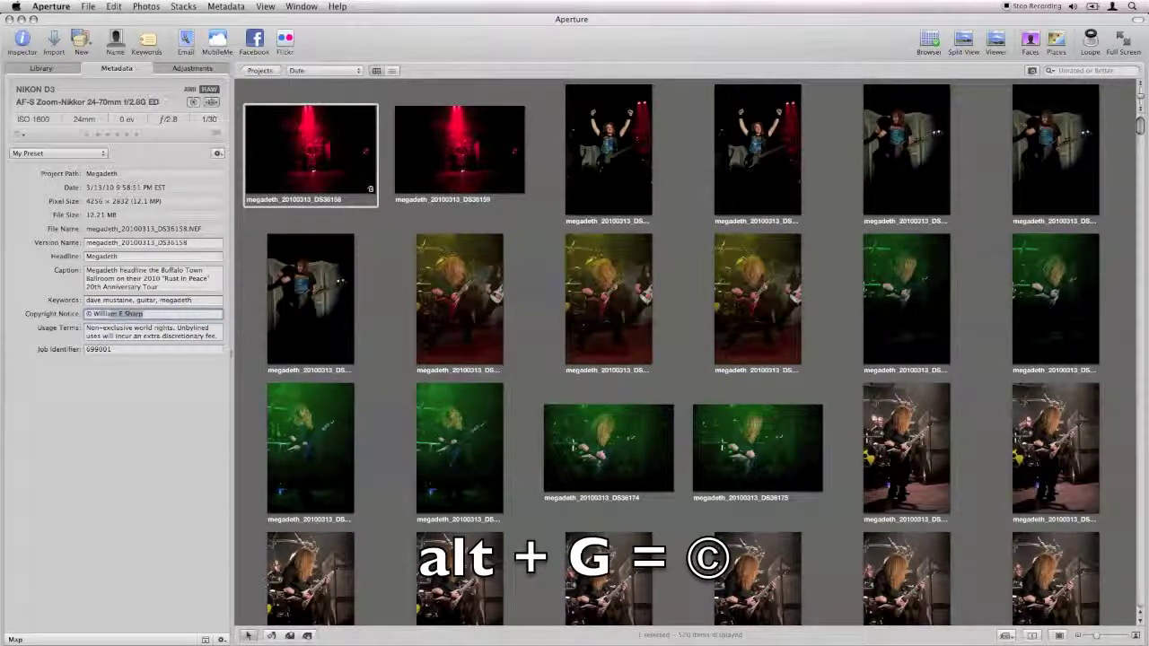
{"action": "left_click", "coordinate": [137, 324]}
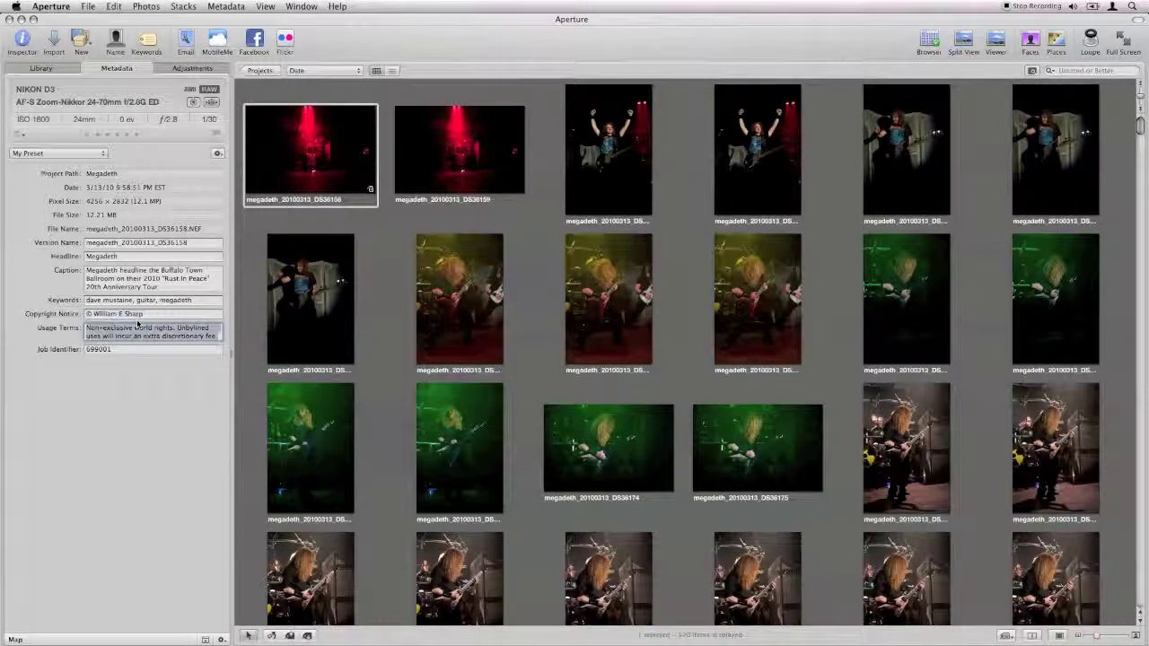
{"action": "left_click", "coordinate": [301, 177]}
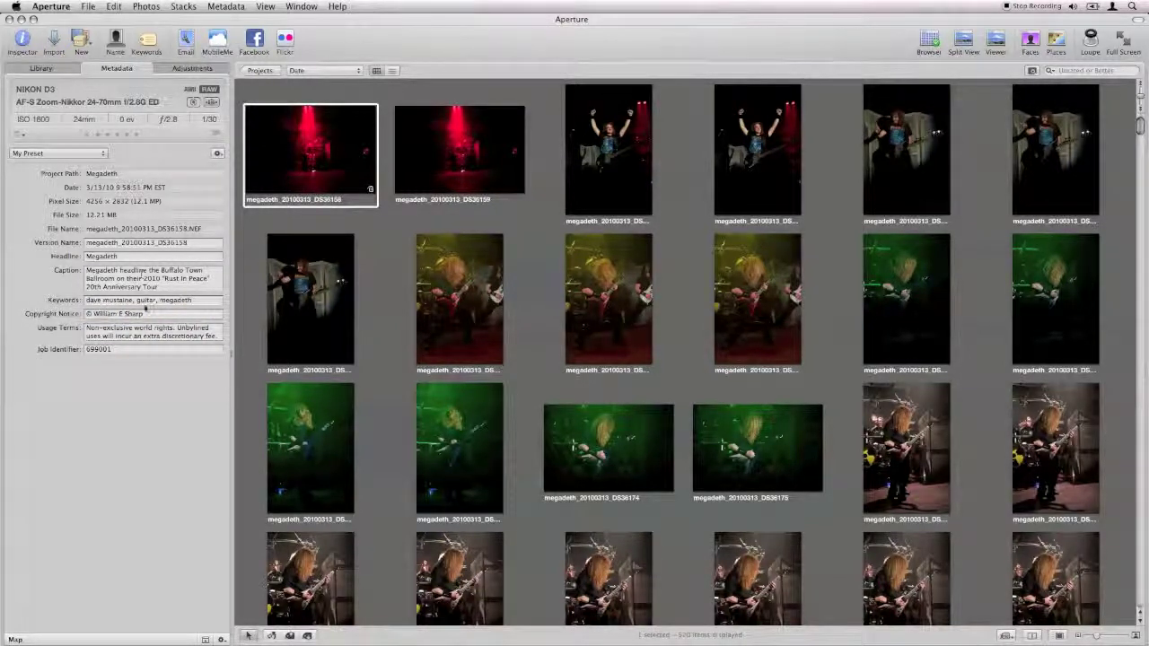
{"action": "left_click", "coordinate": [470, 162]}
Step: Browse the neighbouring photos and return to DS36158 to review its IPTC fields, including job identifier 699001
{"action": "key", "text": "Right"}
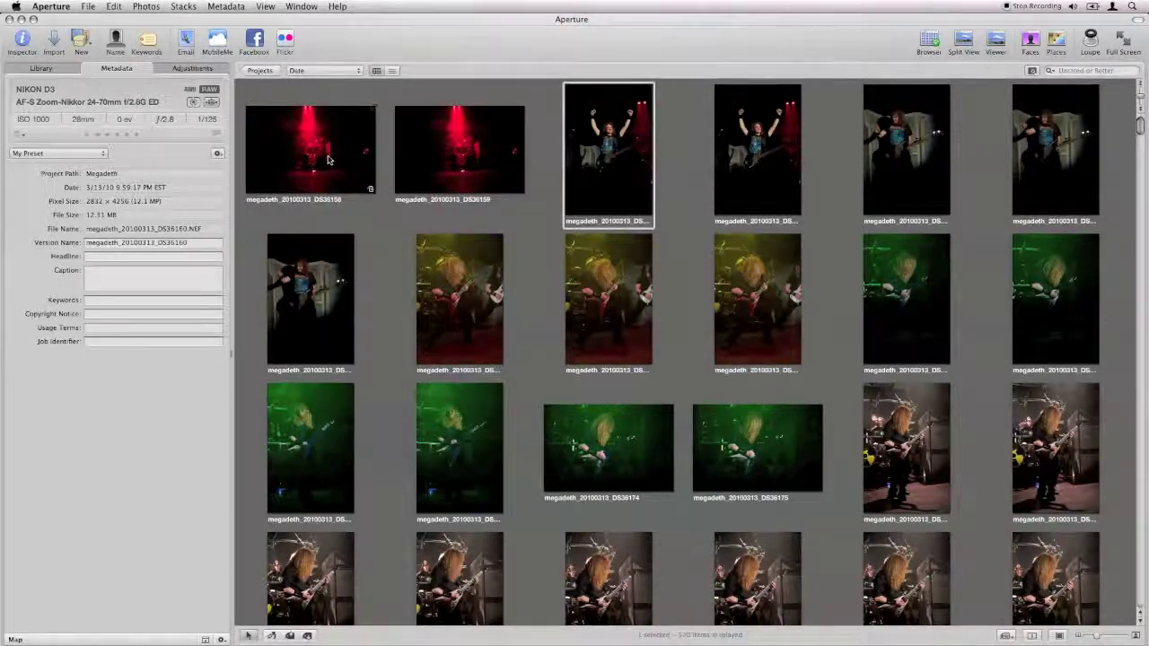
{"action": "left_click", "coordinate": [332, 160]}
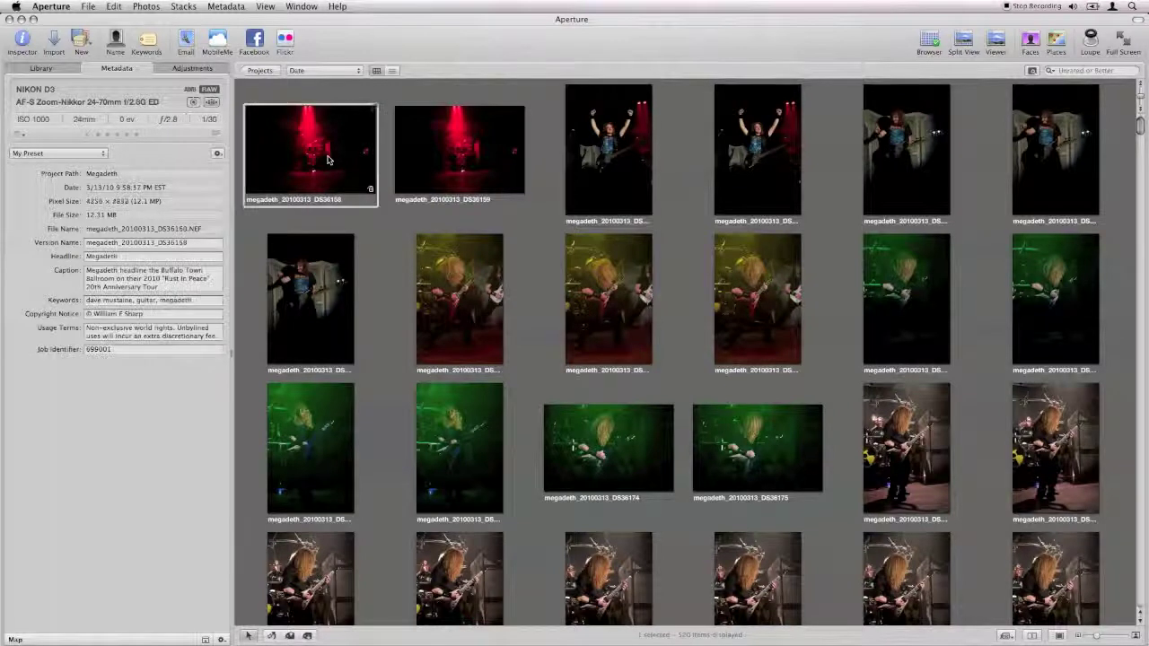
{"action": "left_click", "coordinate": [426, 160]}
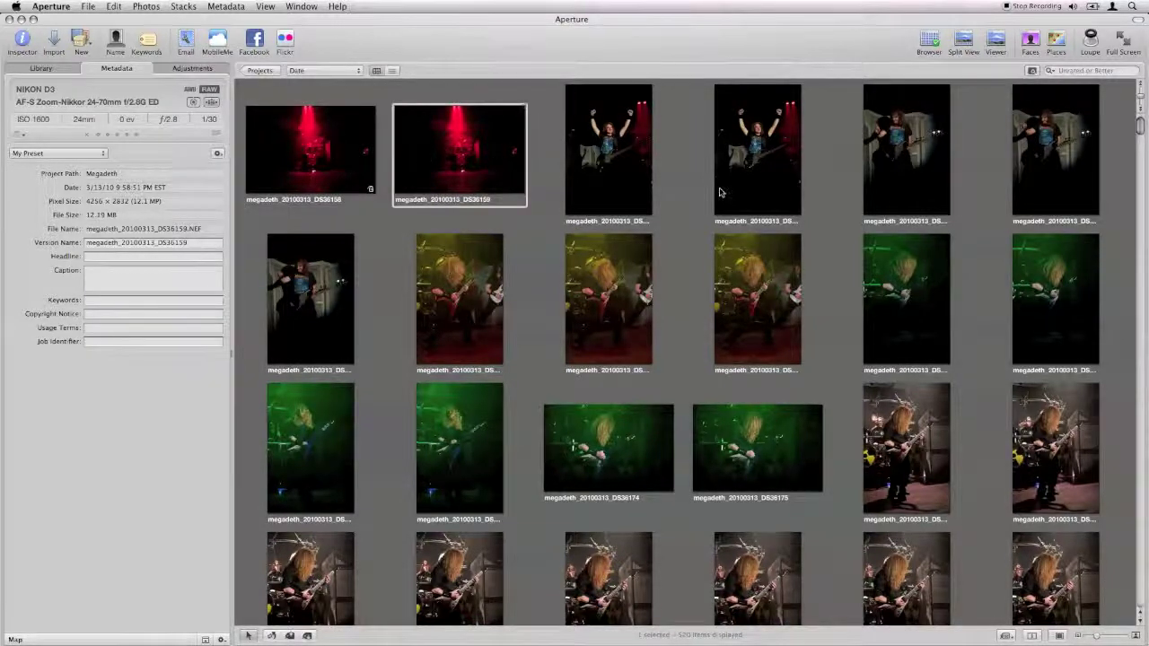
{"action": "left_click", "coordinate": [625, 165]}
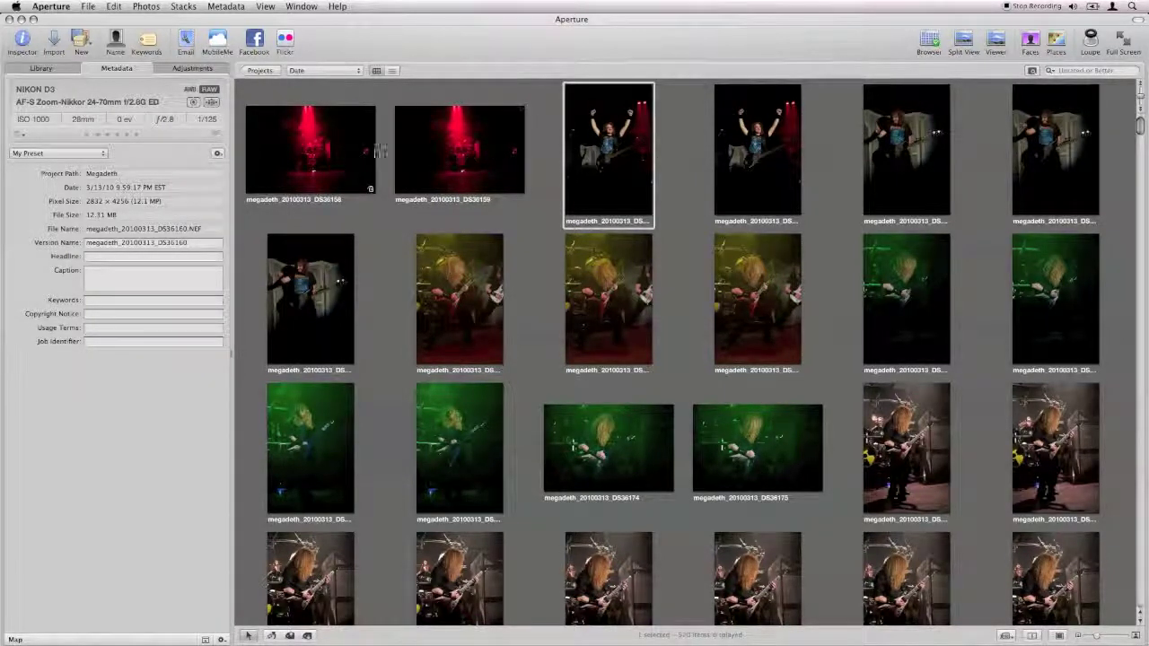
{"action": "left_click", "coordinate": [332, 153]}
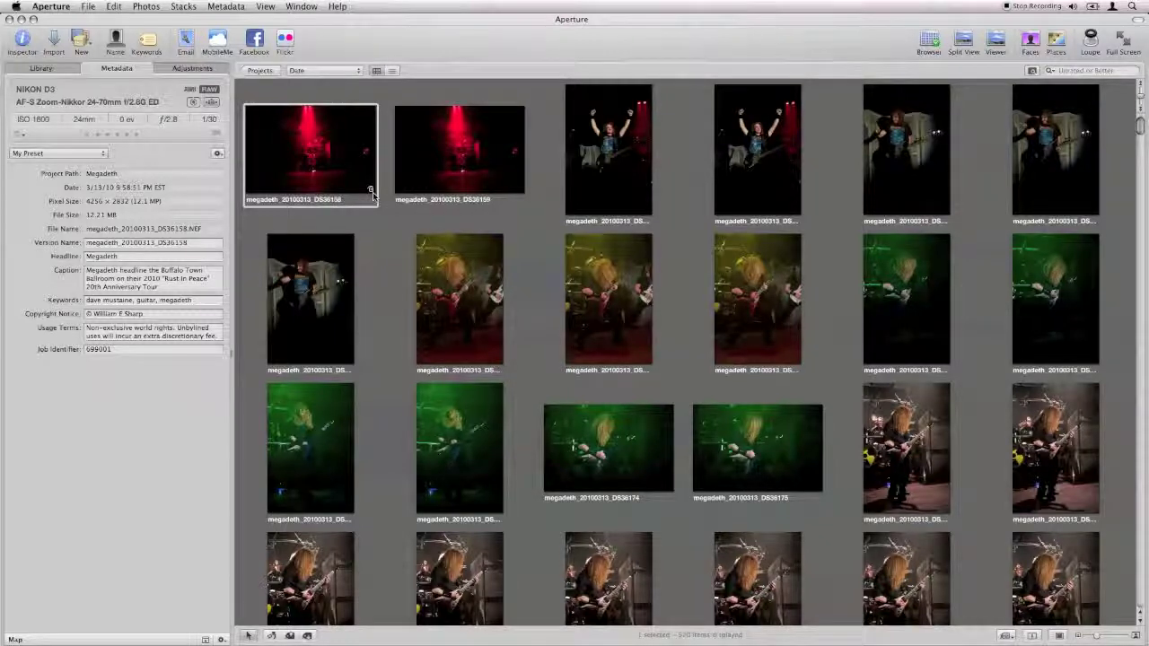
{"action": "left_click", "coordinate": [372, 194]}
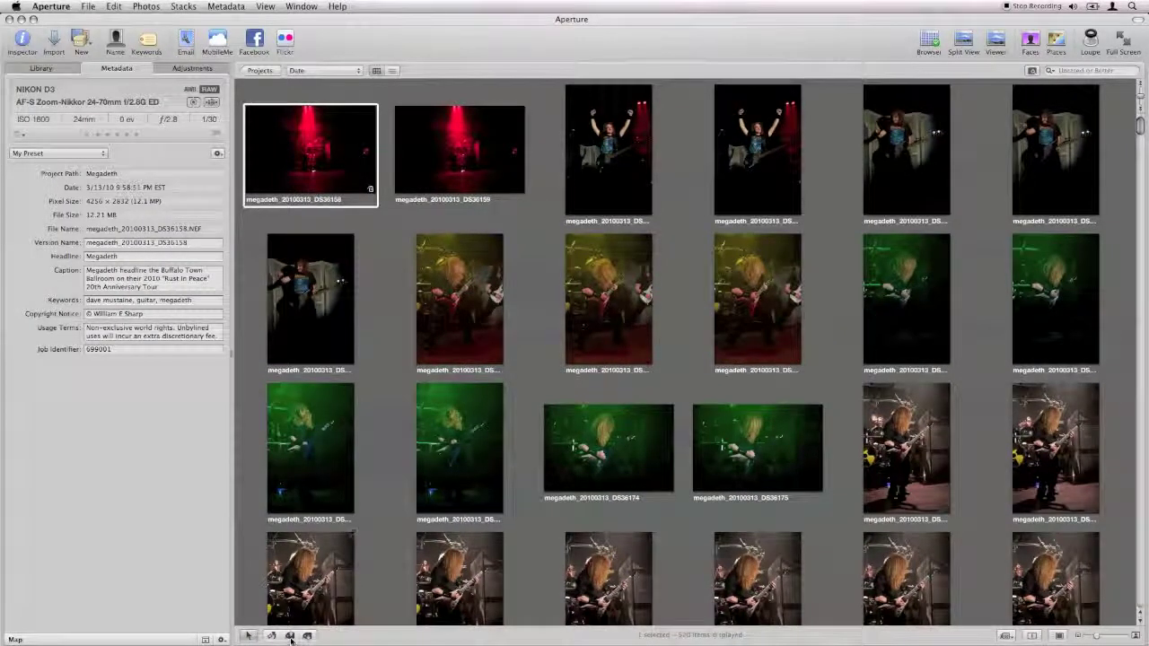
{"action": "left_click", "coordinate": [290, 636]}
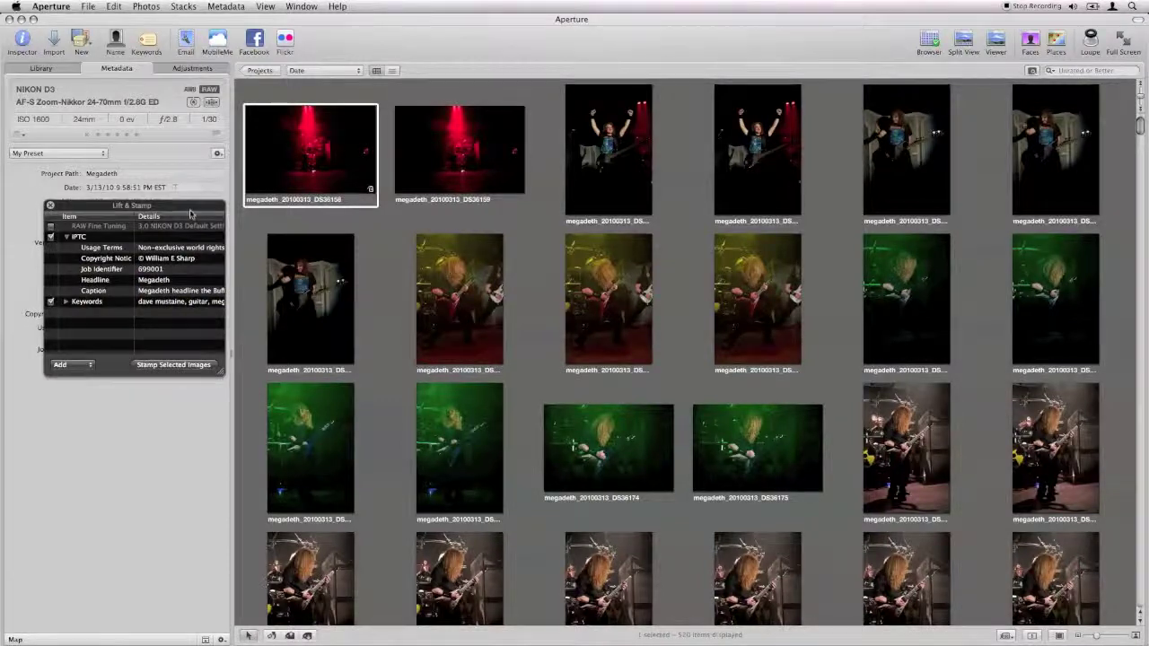
Step: Drop the Job Identifier from the lifted metadata, keeping caption, headline, keywords, copyright and usage terms
{"action": "mouse_move", "coordinate": [191, 208]}
{"action": "left_mouse_down"}
{"action": "mouse_move", "coordinate": [161, 170]}
{"action": "mouse_move", "coordinate": [179, 194]}
{"action": "left_mouse_up"}
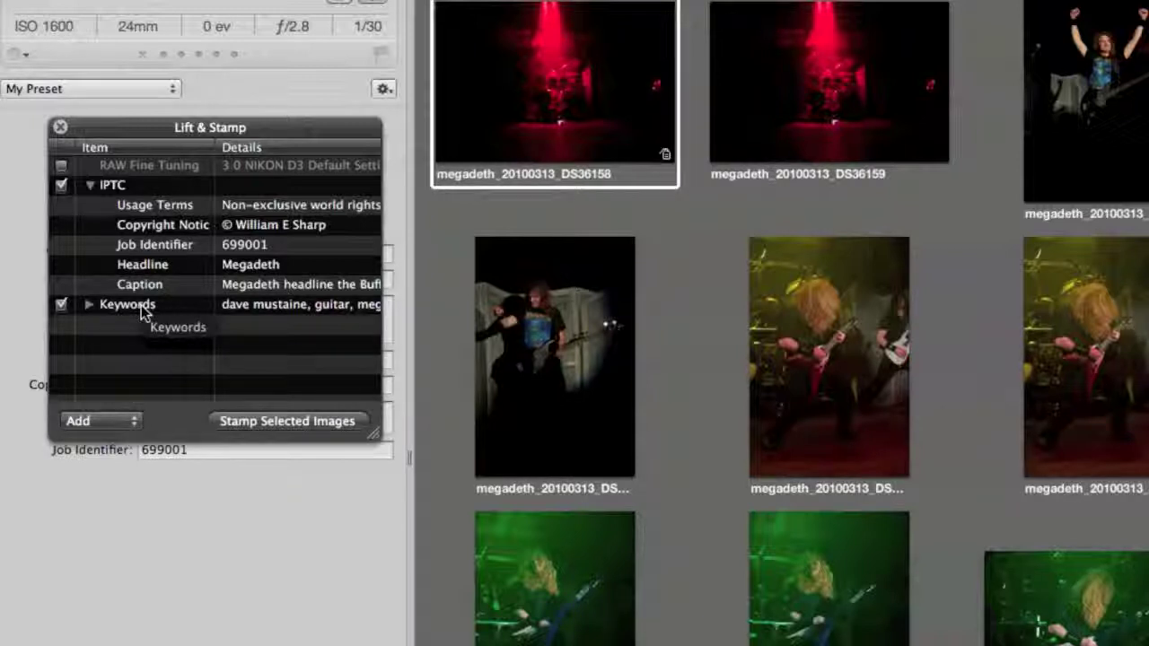
{"action": "left_click_drag", "start_coordinate": [252, 264], "coordinate": [254, 268]}
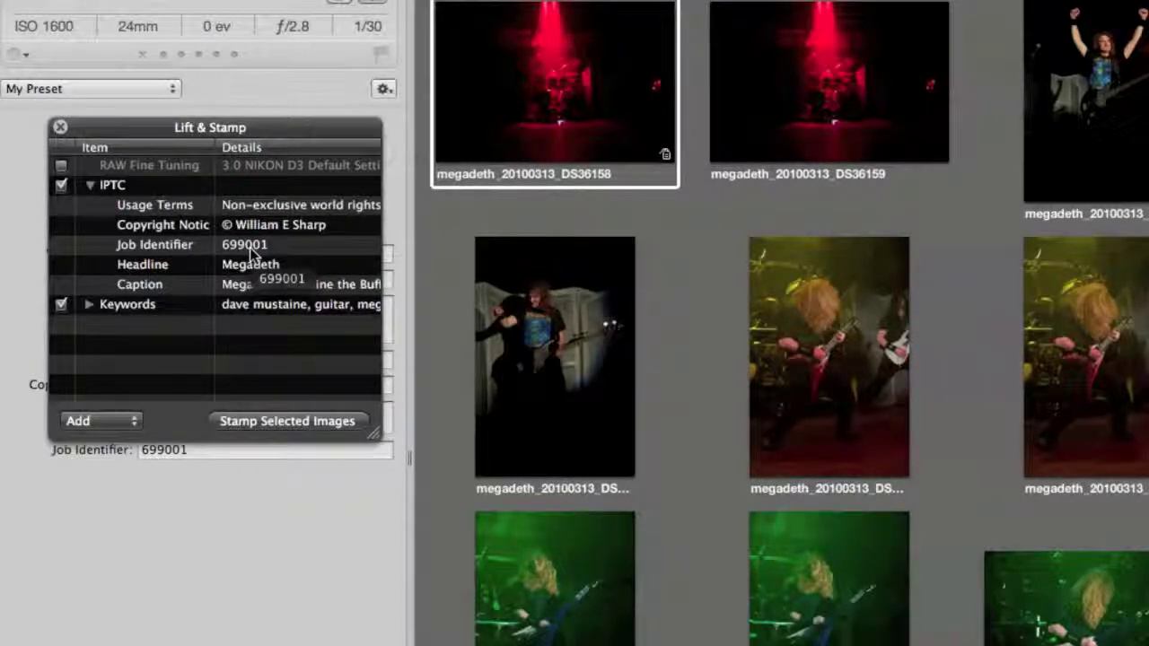
{"action": "left_click", "coordinate": [177, 245]}
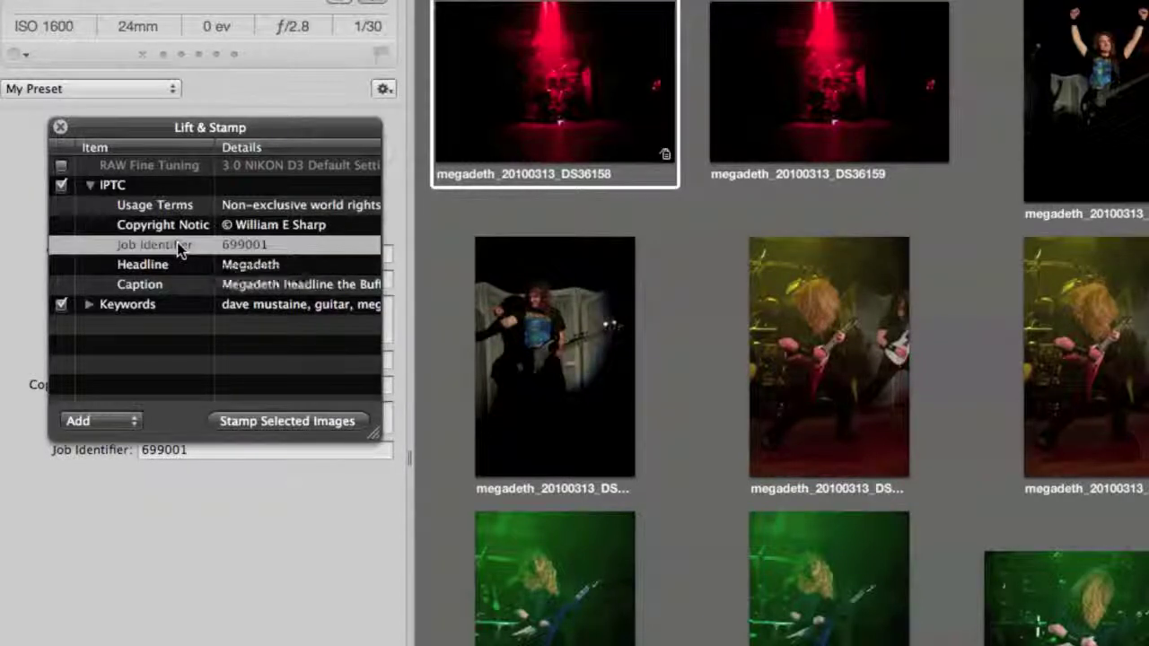
{"action": "key", "text": "Delete"}
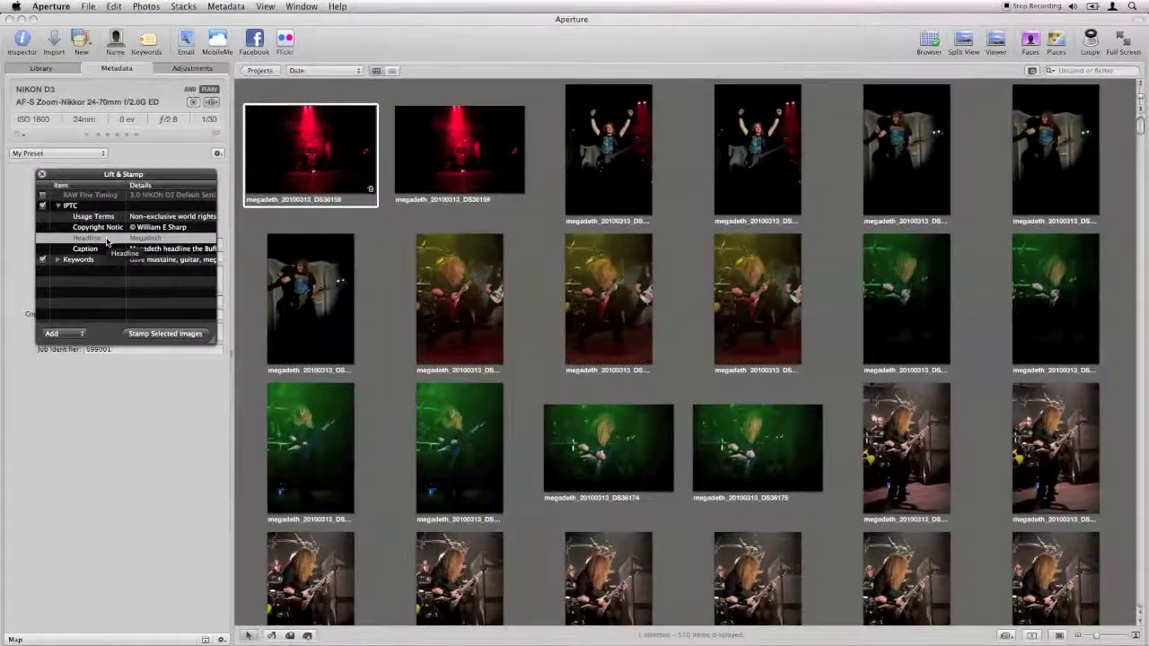
Step: Stamp the lifted metadata onto the second, third and fourth concert photos
{"action": "left_click", "coordinate": [460, 149]}
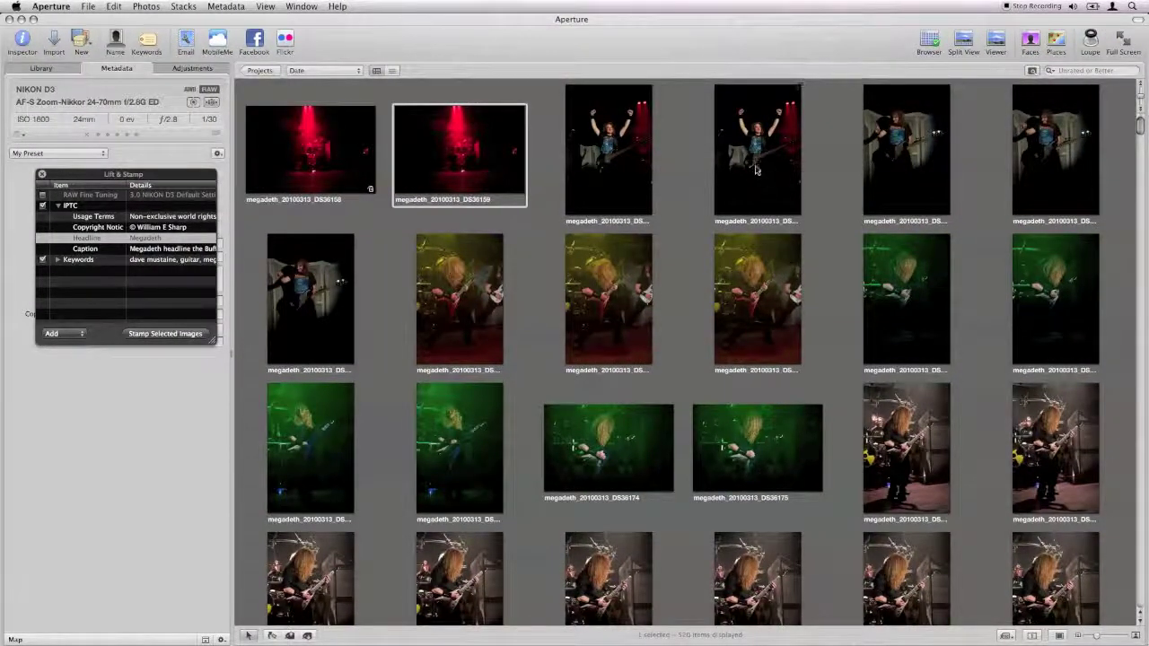
{"action": "left_click", "coordinate": [756, 169], "text": "shift"}
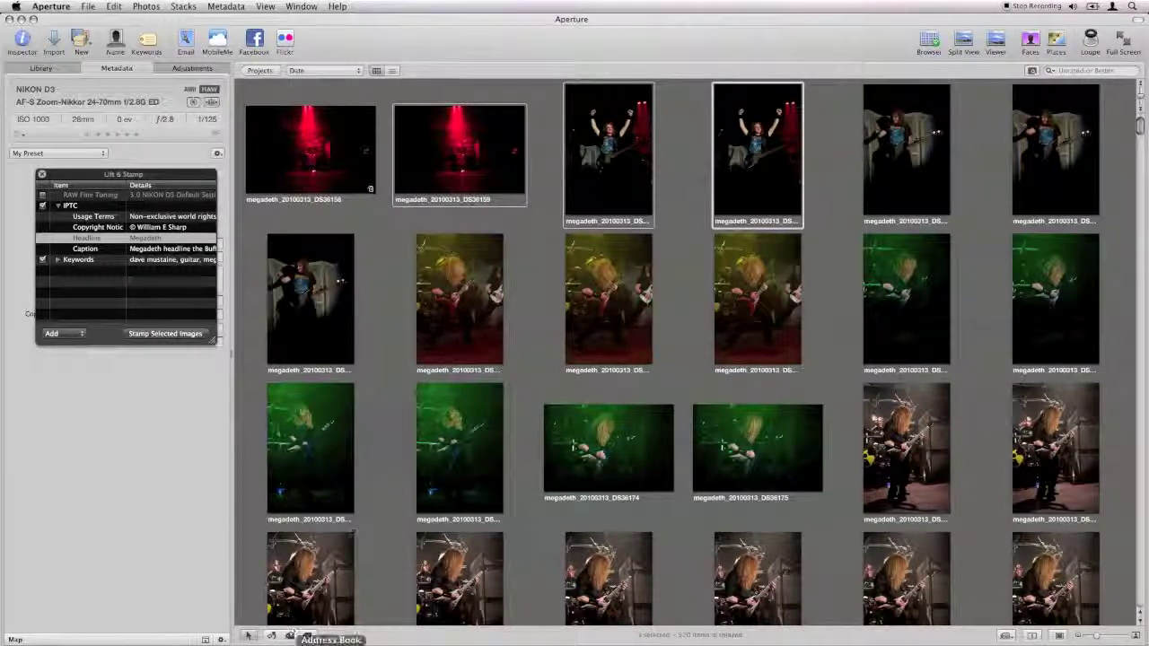
{"action": "left_click", "coordinate": [171, 334]}
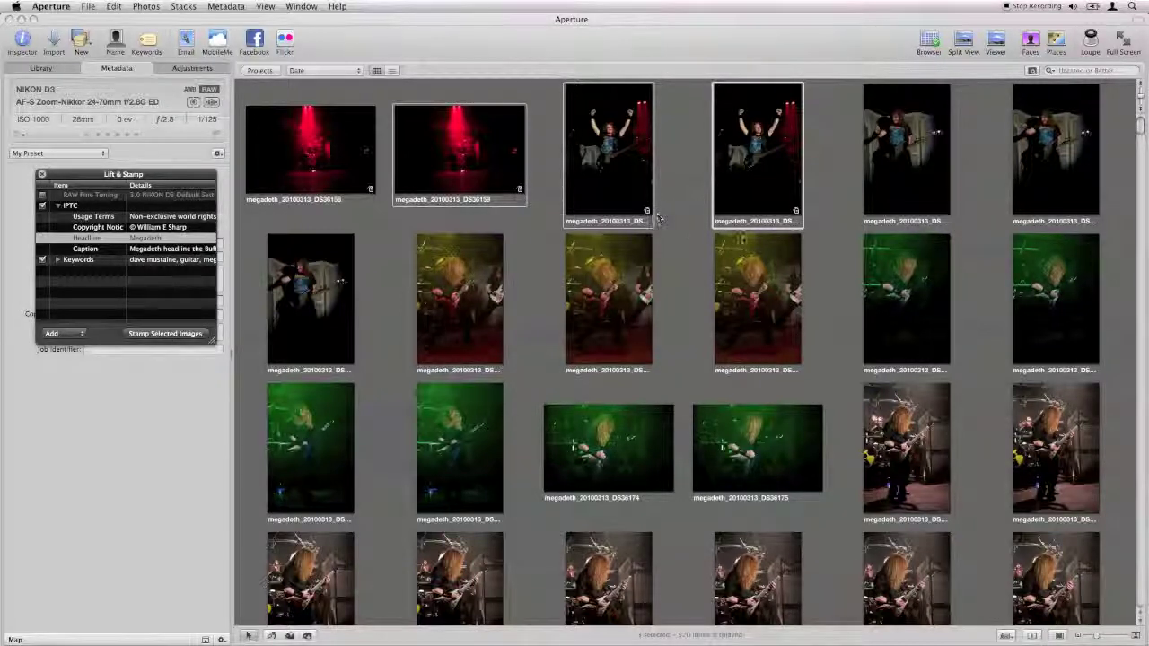
{"action": "left_click", "coordinate": [41, 175]}
Step: Verify DS36159, DS36160 and DS36161 show the stamped headline, caption, keywords and copyright
{"action": "left_click", "coordinate": [449, 168]}
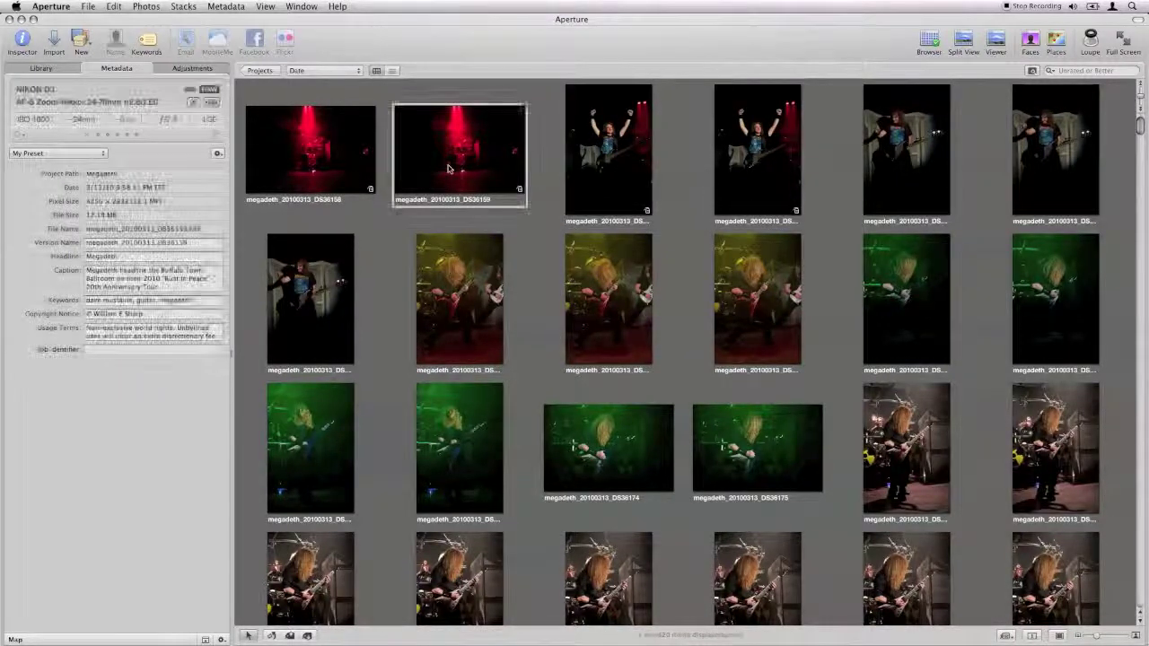
{"action": "left_click", "coordinate": [594, 167]}
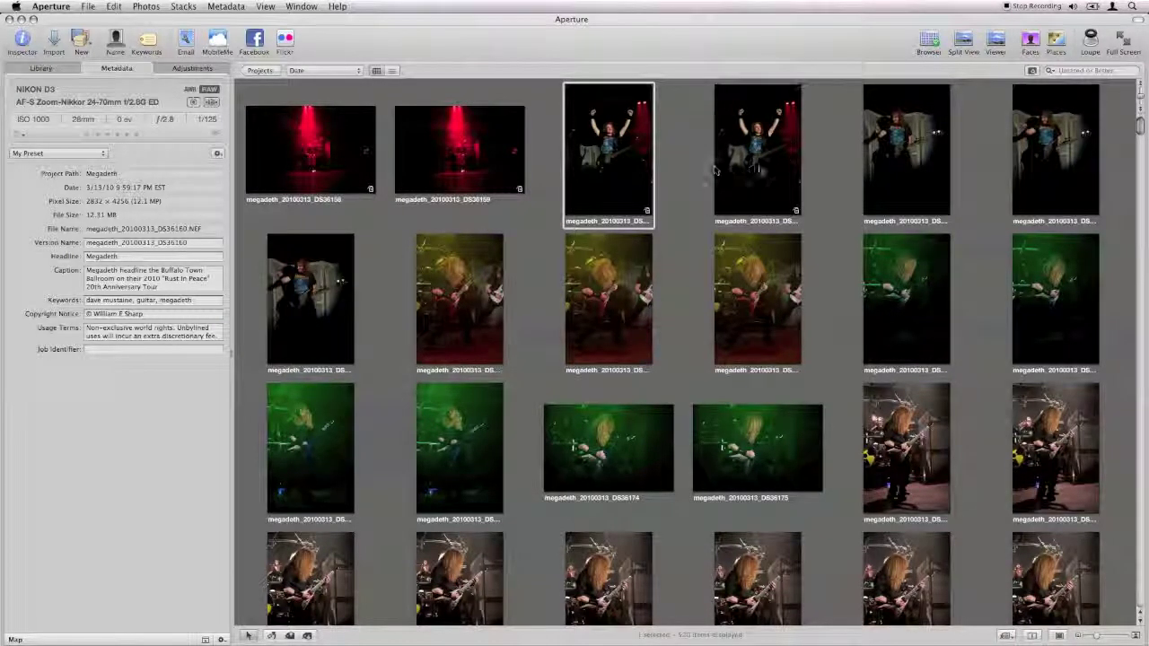
{"action": "left_click", "coordinate": [754, 171]}
{"action": "left_click", "coordinate": [596, 165]}
{"action": "left_click", "coordinate": [510, 165]}
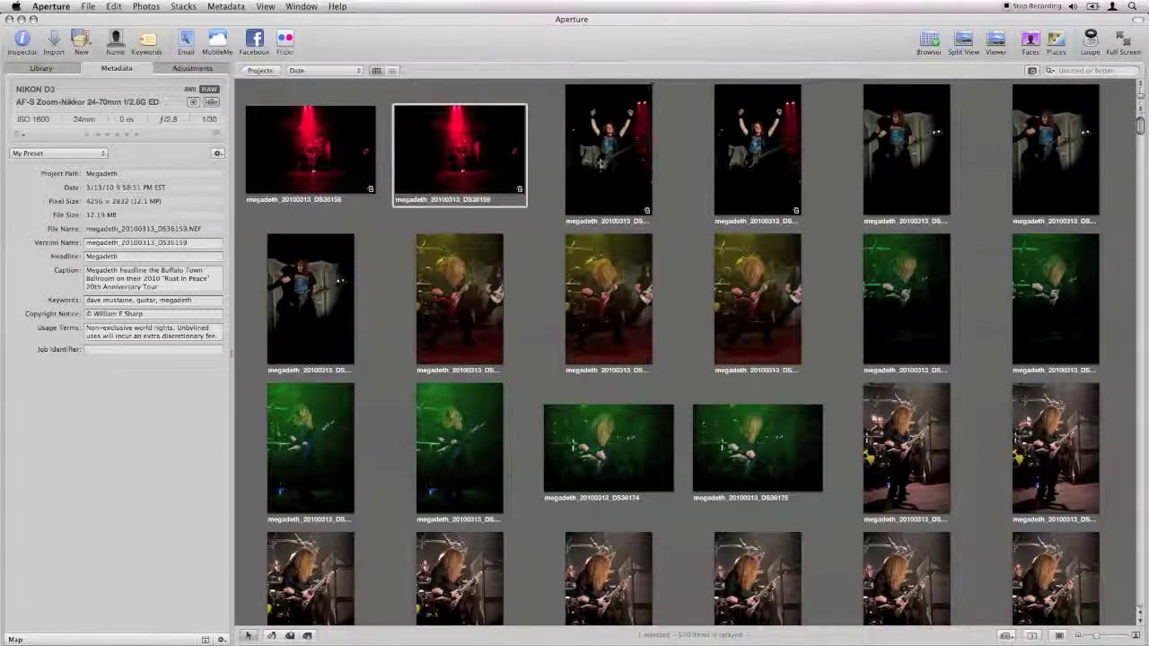
{"action": "left_click", "coordinate": [600, 166]}
{"action": "left_click", "coordinate": [733, 166]}
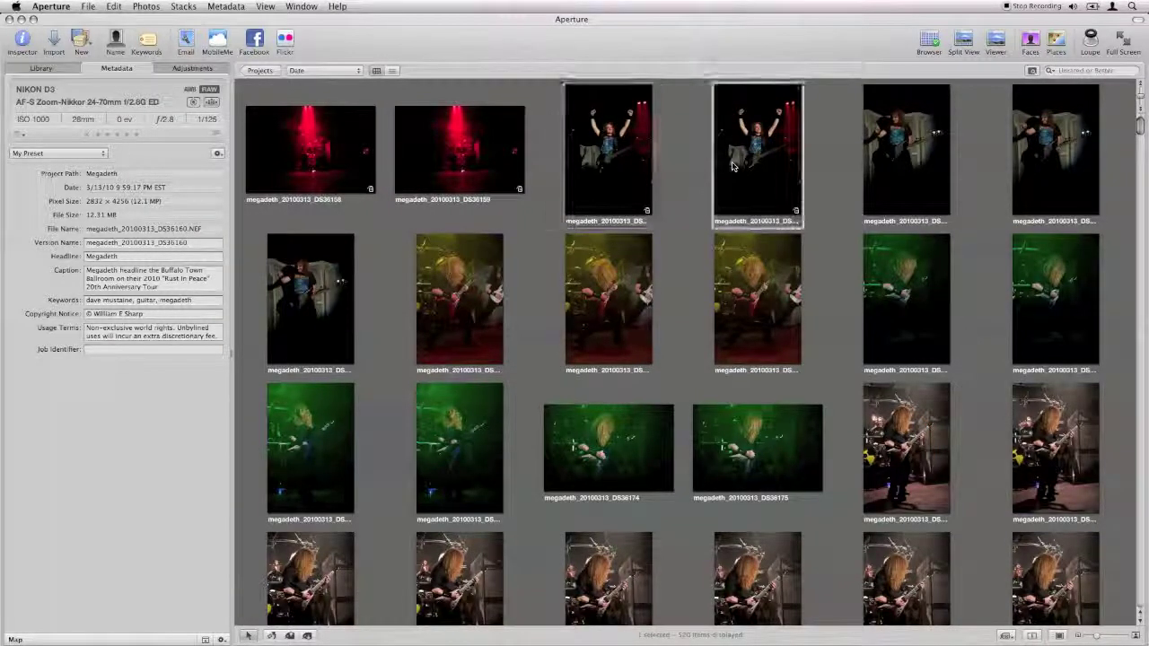
Step: Confirm the unstamped fifth photo DS36162 still has empty metadata fields
{"action": "left_click", "coordinate": [906, 166]}
{"action": "left_click", "coordinate": [1018, 165]}
{"action": "left_click", "coordinate": [917, 164]}
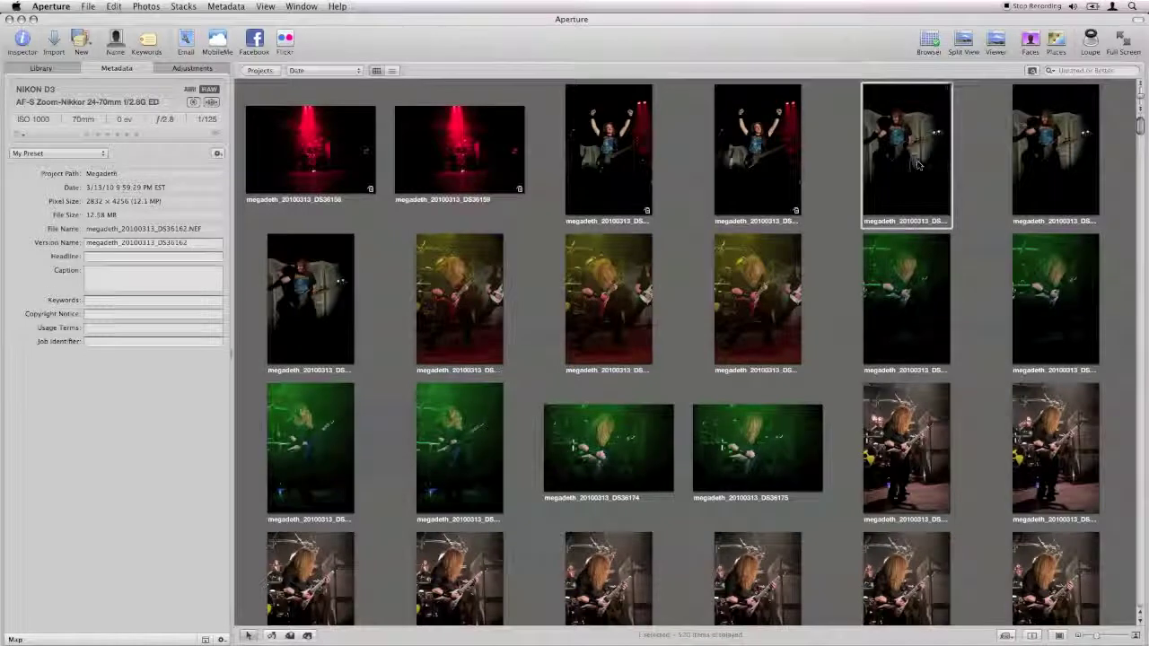
{"action": "left_click", "coordinate": [753, 161]}
{"action": "left_click", "coordinate": [906, 161]}
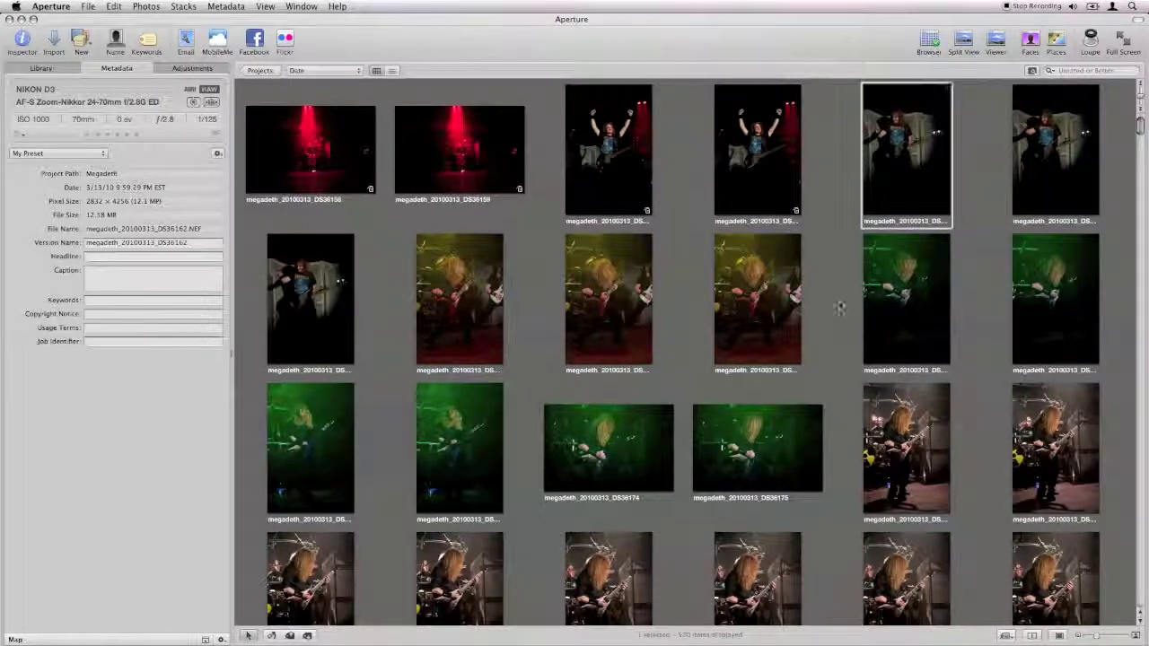